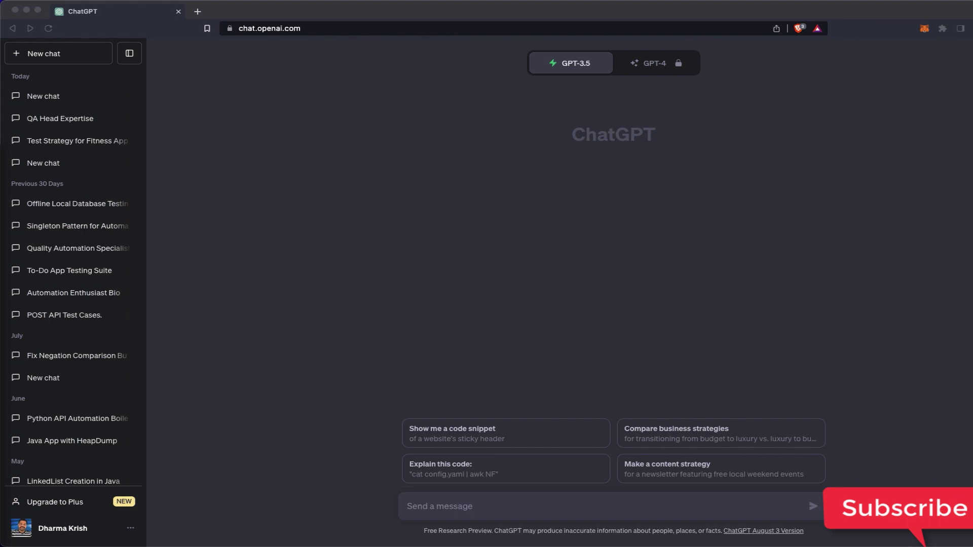
Step: Search Google for 'sample swagger contract' in a new browser tab next to ChatGPT
{"action": "left_click", "coordinate": [470, 505]}
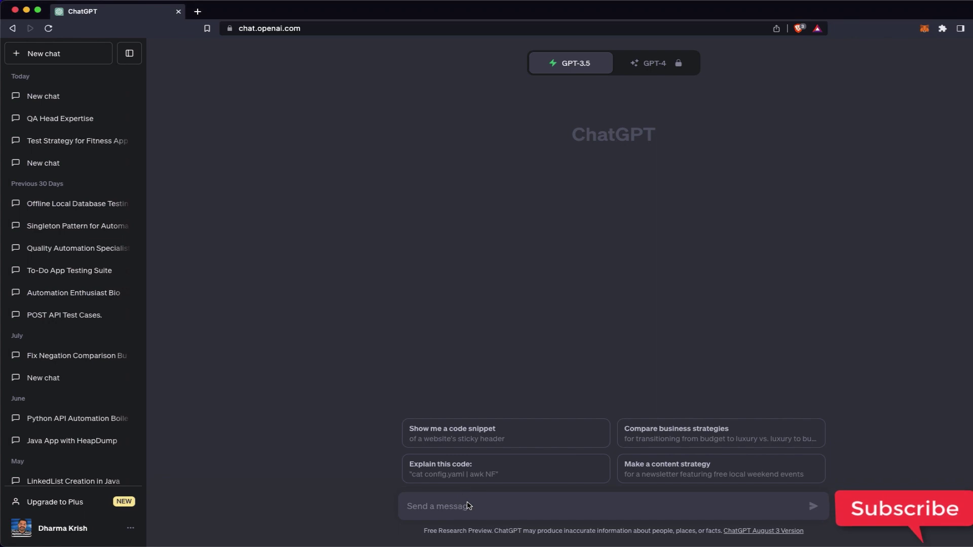
{"action": "left_click", "coordinate": [198, 11]}
{"action": "type", "text": "sample swagger"}
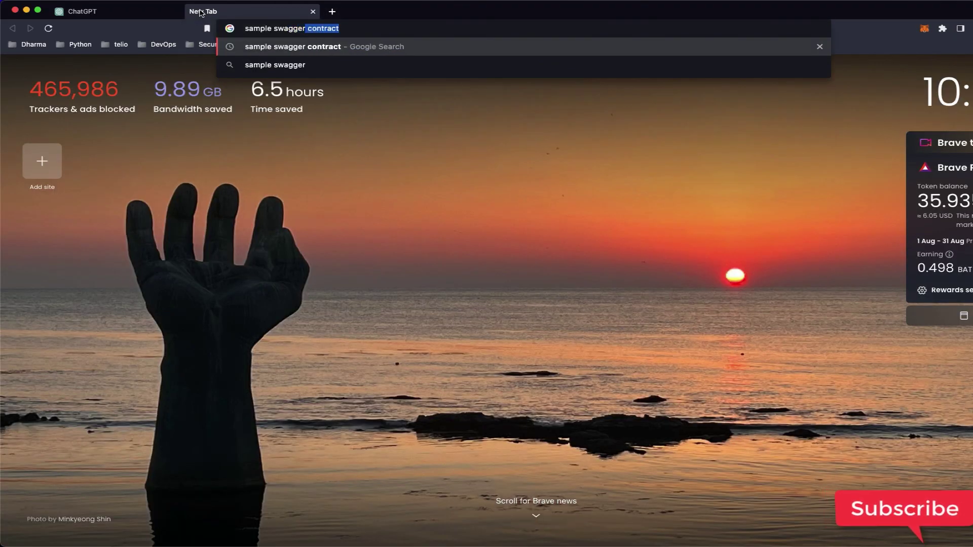
{"action": "key", "text": "Return"}
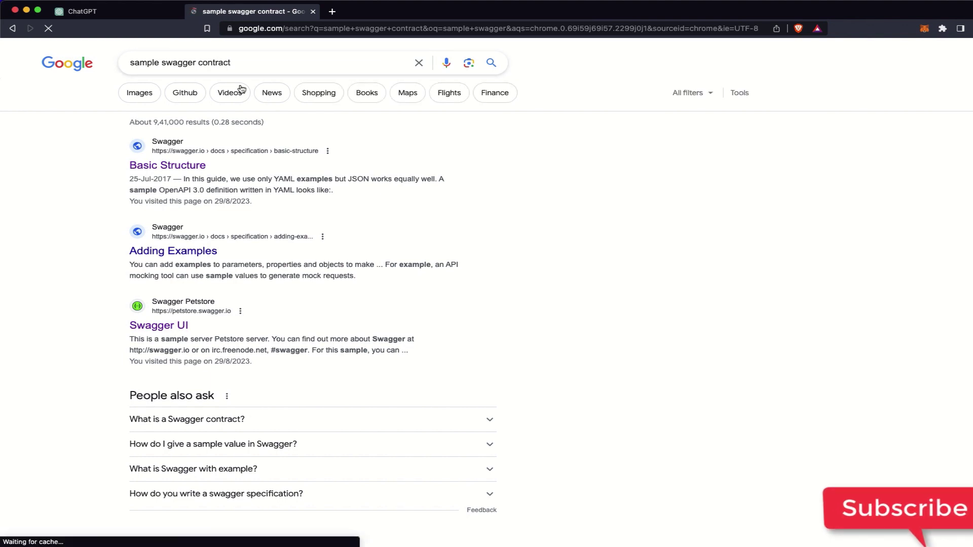
{"action": "scroll", "coordinate": [307, 186], "scroll_direction": "down", "scroll_amount": 2}
{"action": "scroll", "coordinate": [307, 186], "scroll_direction": "down", "scroll_amount": 2}
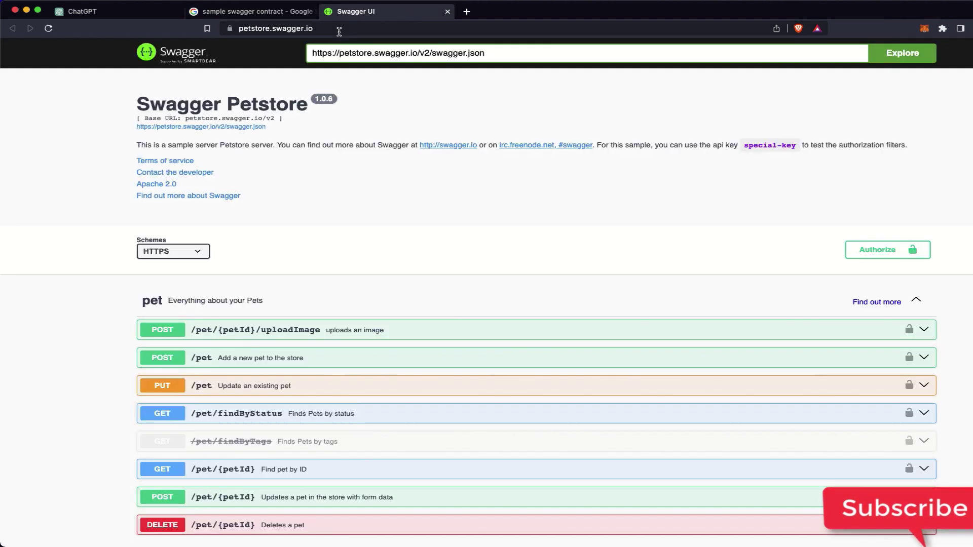
{"action": "triple_click", "coordinate": [491, 54]}
{"action": "key", "text": "super+c"}
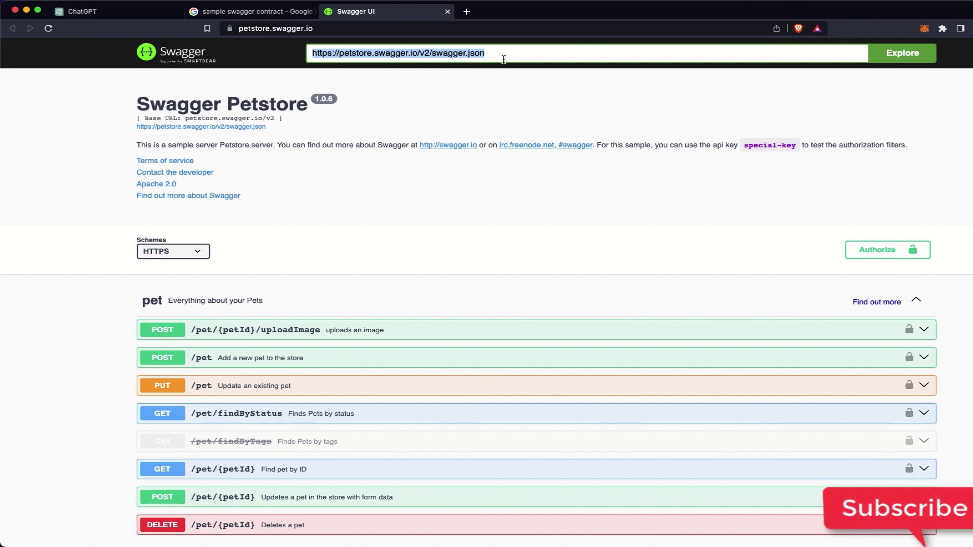
Step: Send ChatGPT 'Write a test cases for the API contract given below' with the pasted swagger.json URL
{"action": "left_click", "coordinate": [155, 12]}
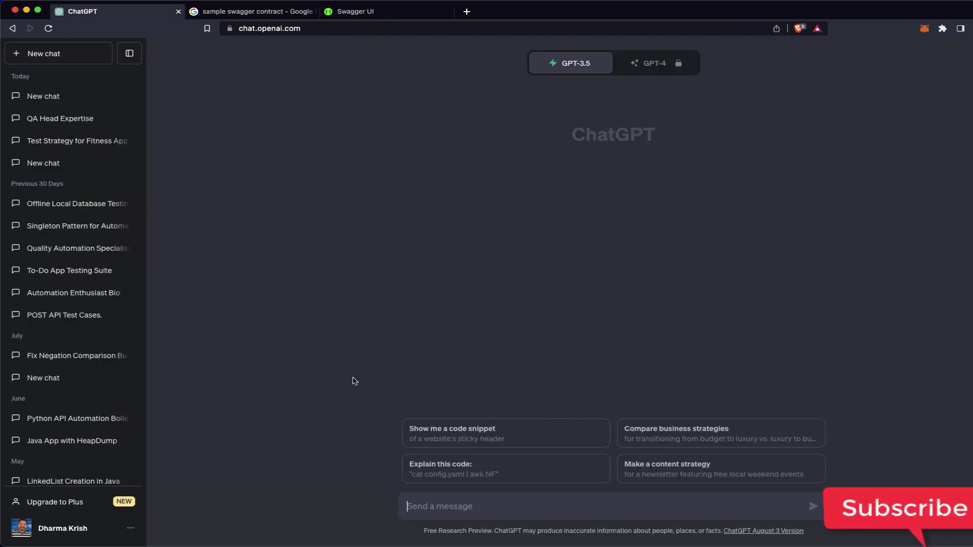
{"action": "left_click", "coordinate": [426, 506]}
{"action": "type", "text": "Wrtie a"}
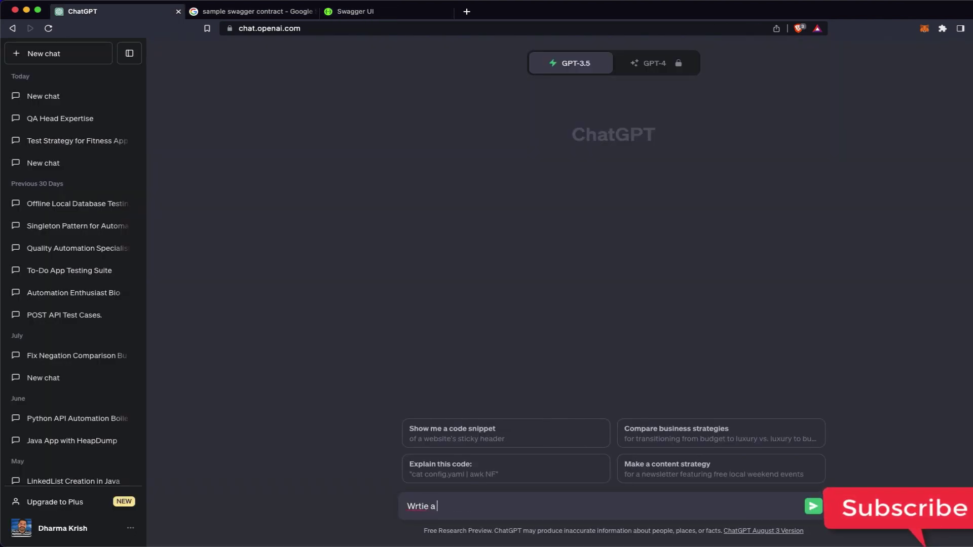
{"action": "key", "text": "super+a"}
{"action": "type", "text": "Wr"}
{"action": "type", "text": "ite a test"}
{"action": "type", "text": " vs"}
{"action": "type", "text": " cases for"}
{"action": "type", "text": " the"}
{"action": "type", "text": " API contract"}
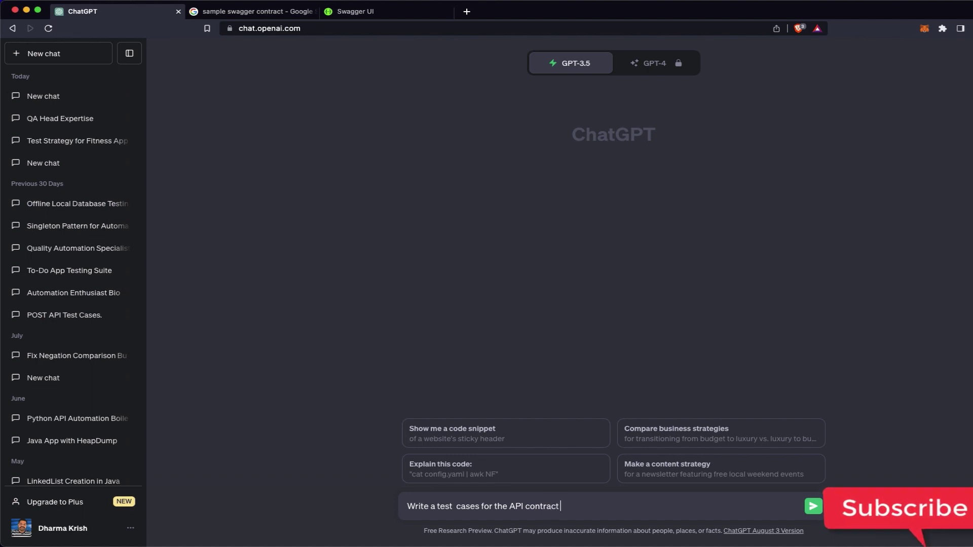
{"action": "type", "text": " given blelow"}
{"action": "key", "text": "BackSpace"}
{"action": "key", "text": "BackSpace"}
{"action": "key", "text": "BackSpace"}
{"action": "key", "text": "BackSpace"}
{"action": "key", "text": "BackSpace"}
{"action": "type", "text": "elow"}
{"action": "key", "text": "shift+Return"}
{"action": "key", "text": "super+v"}
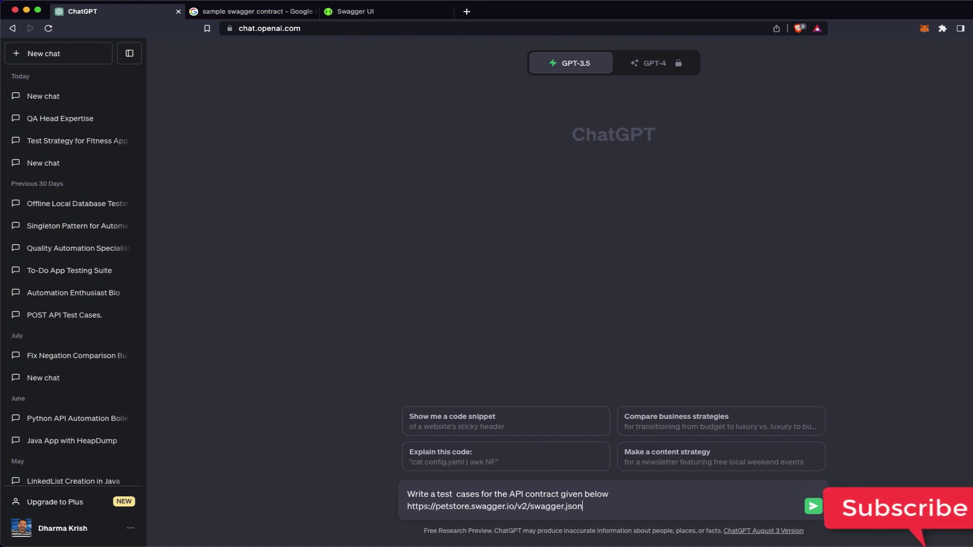
{"action": "key", "text": "Return"}
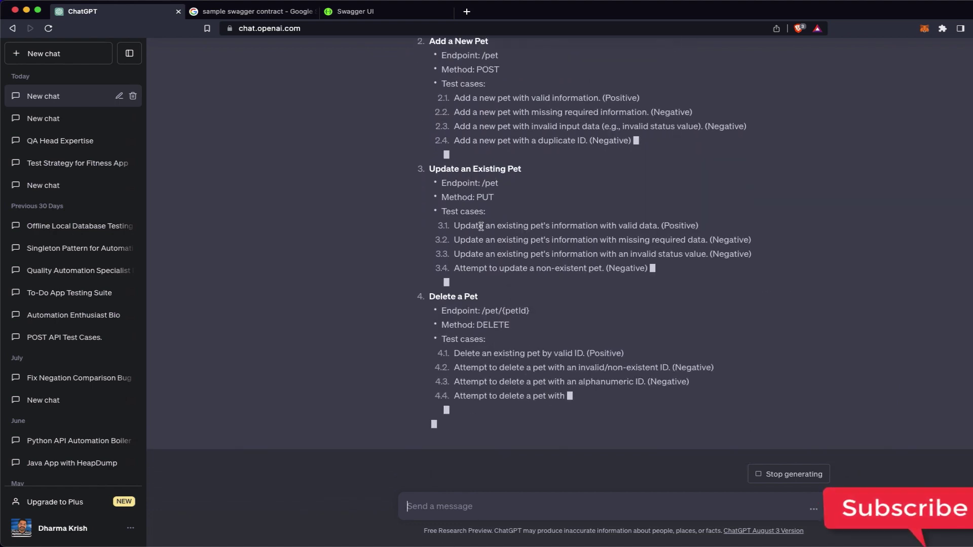
Step: Review the finished reply, selecting the three Get Pet by ID test case lines
{"action": "scroll", "coordinate": [465, 180], "scroll_direction": "up", "scroll_amount": 6}
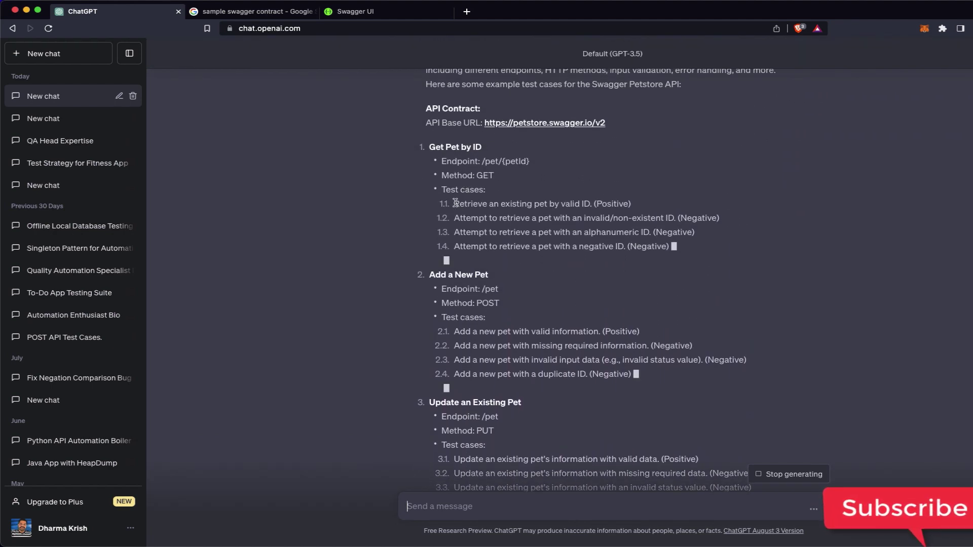
{"action": "triple_click", "coordinate": [625, 205]}
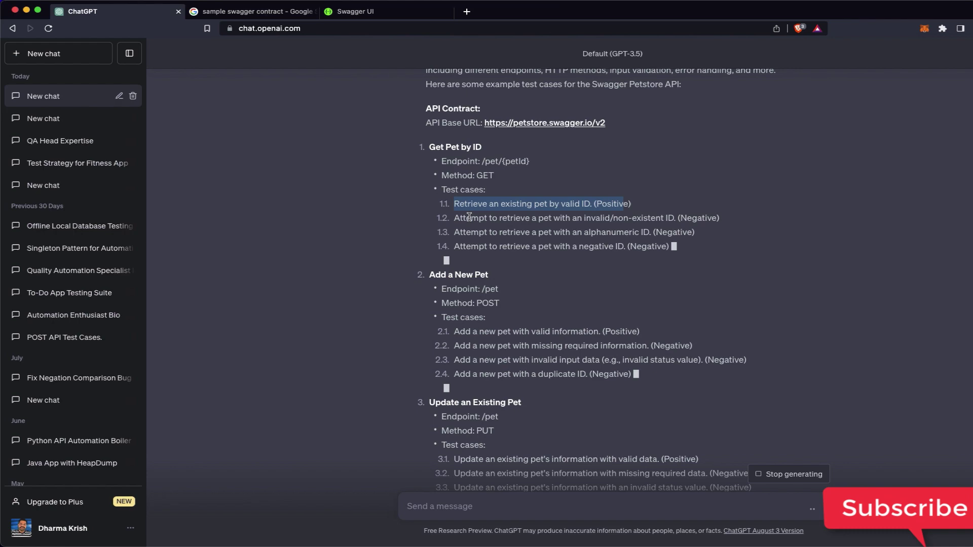
{"action": "left_click_drag", "start_coordinate": [454, 219], "coordinate": [663, 222]}
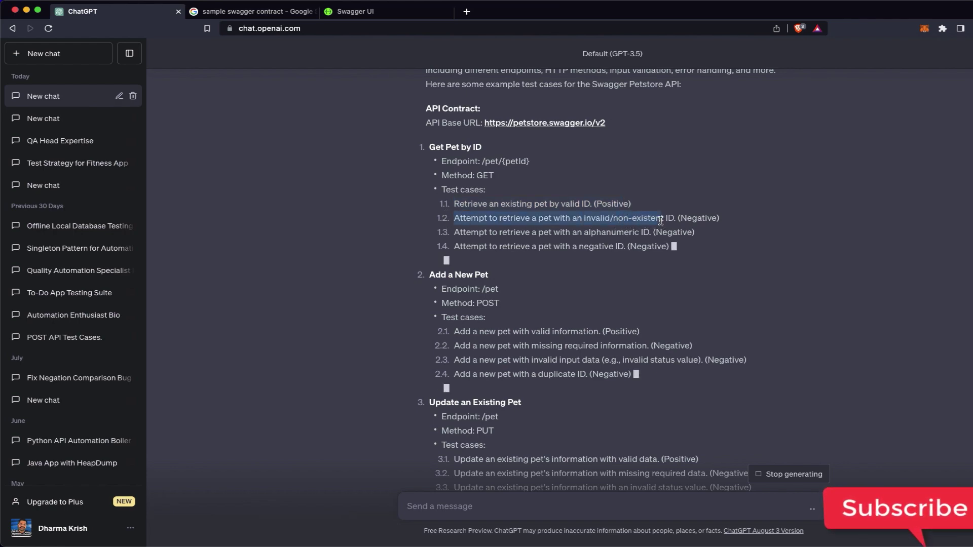
{"action": "left_click_drag", "start_coordinate": [454, 232], "coordinate": [588, 232]}
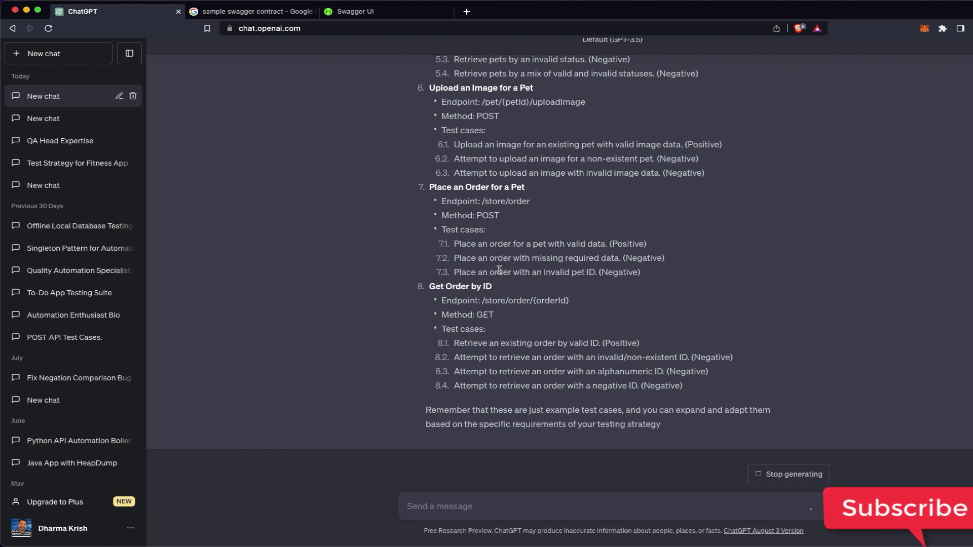
{"action": "scroll", "coordinate": [499, 269], "scroll_direction": "up", "scroll_amount": 5}
{"action": "scroll", "coordinate": [499, 270], "scroll_direction": "up", "scroll_amount": 10}
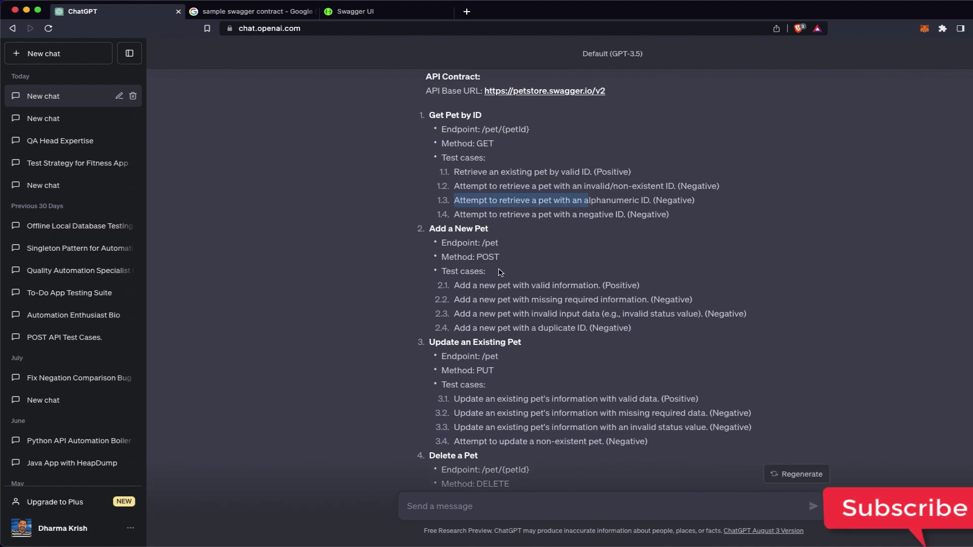
{"action": "scroll", "coordinate": [501, 273], "scroll_direction": "down", "scroll_amount": 15}
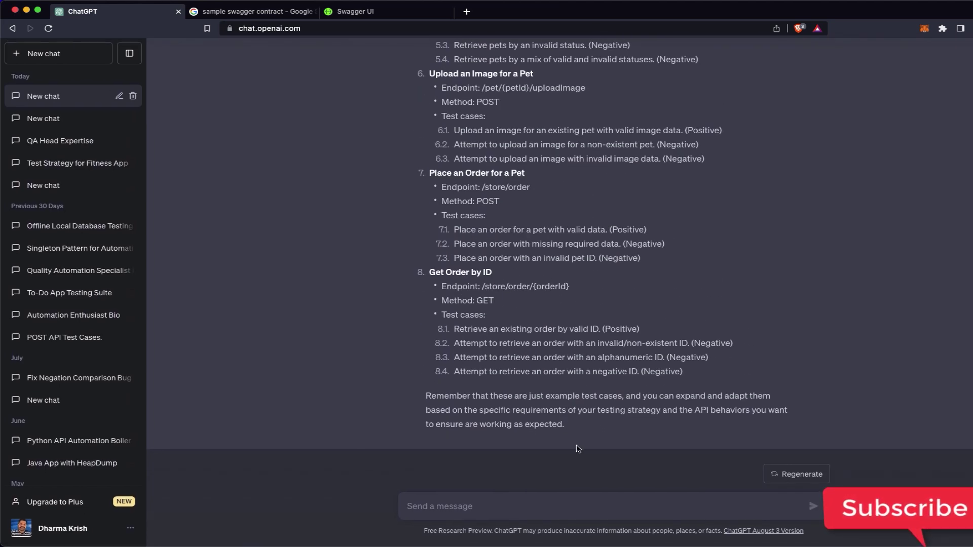
{"action": "left_click", "coordinate": [513, 502]}
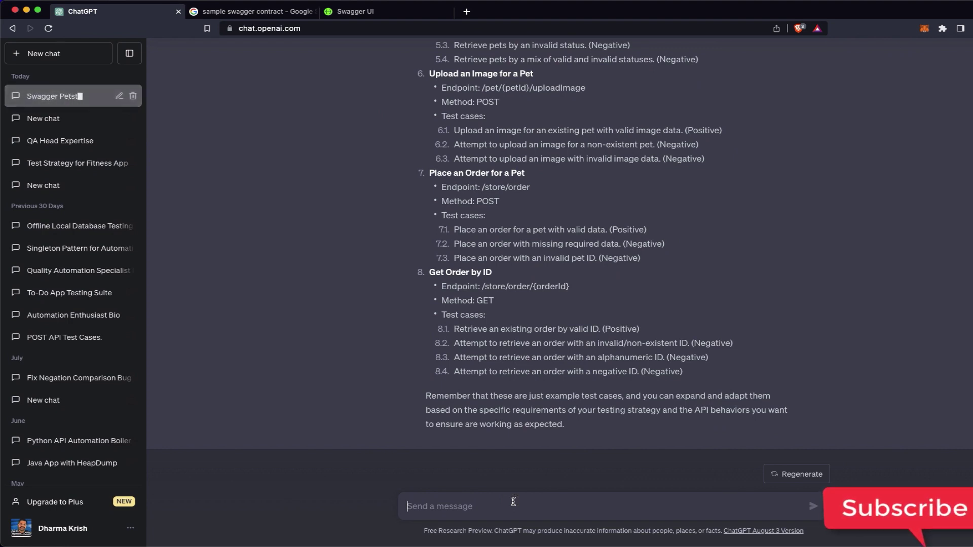
{"action": "type", "text": "show res"}
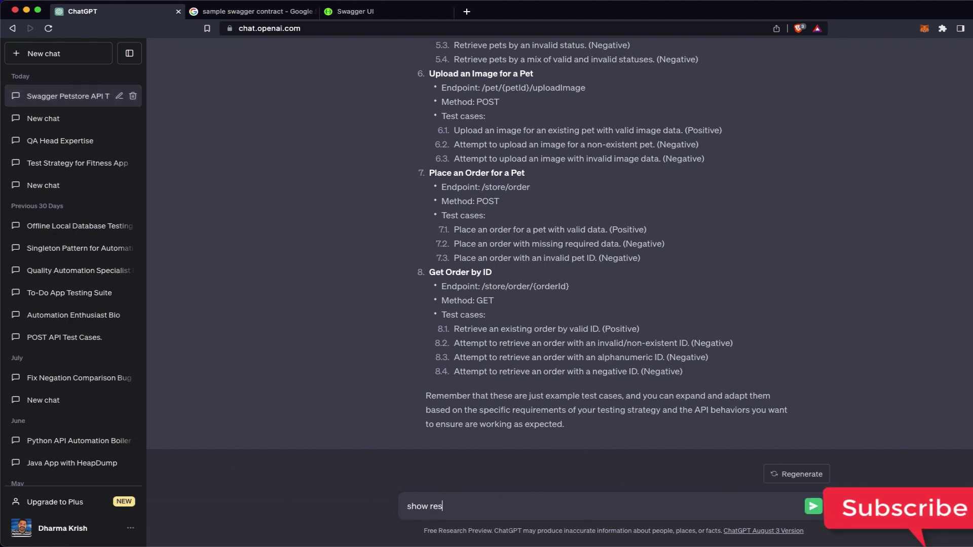
{"action": "type", "text": "ults in tables"}
{"action": "key", "text": "Return"}
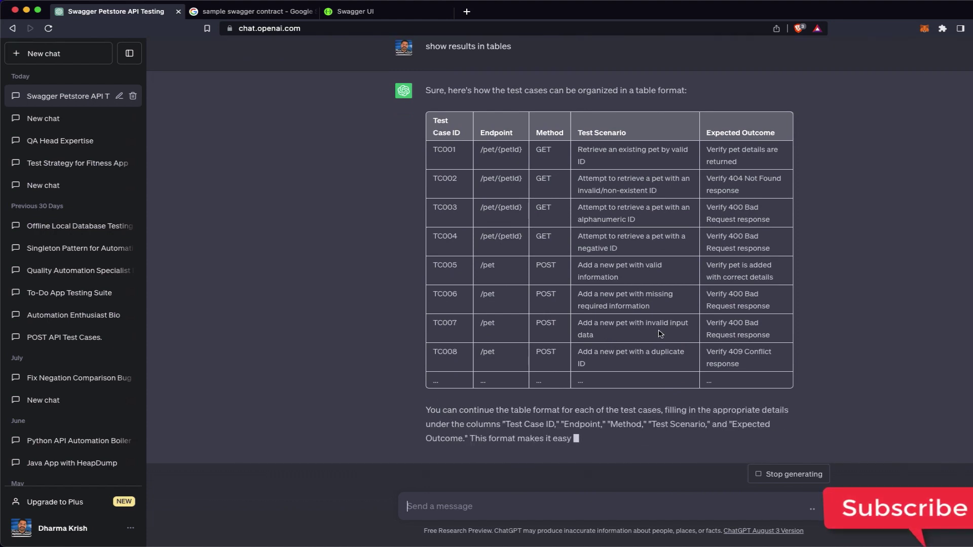
{"action": "scroll", "coordinate": [637, 276], "scroll_direction": "up", "scroll_amount": 5}
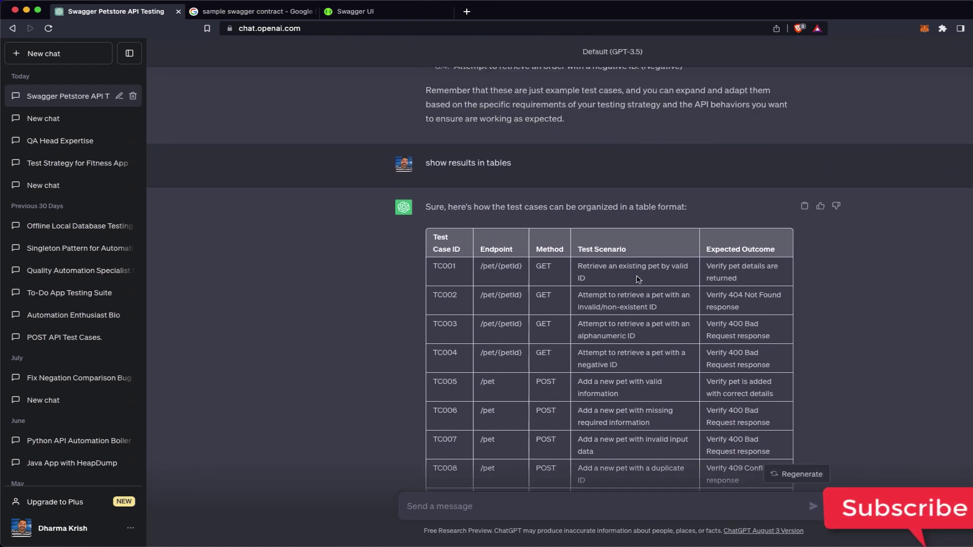
{"action": "scroll", "coordinate": [637, 277], "scroll_direction": "down", "scroll_amount": 3}
{"action": "scroll", "coordinate": [637, 276], "scroll_direction": "down", "scroll_amount": 2}
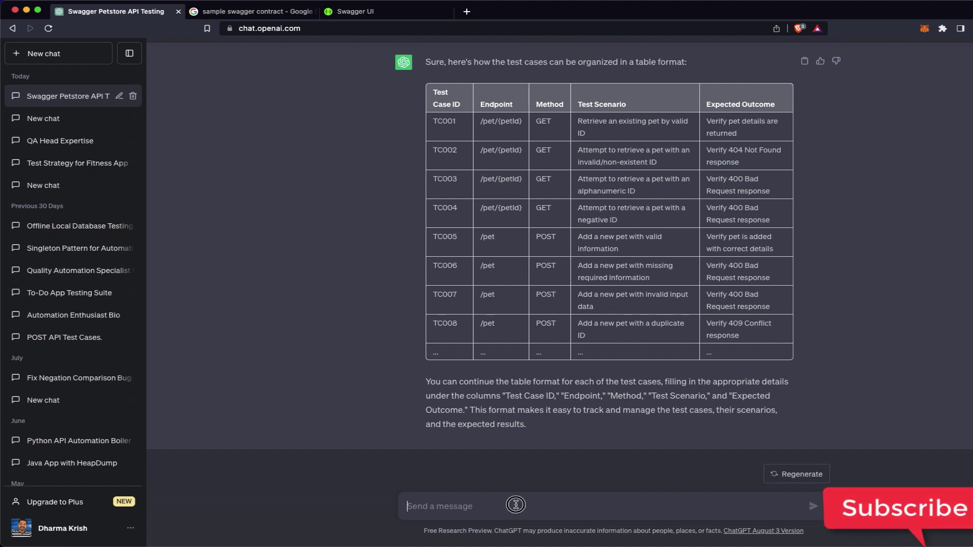
{"action": "scroll", "coordinate": [545, 332], "scroll_direction": "up", "scroll_amount": 7}
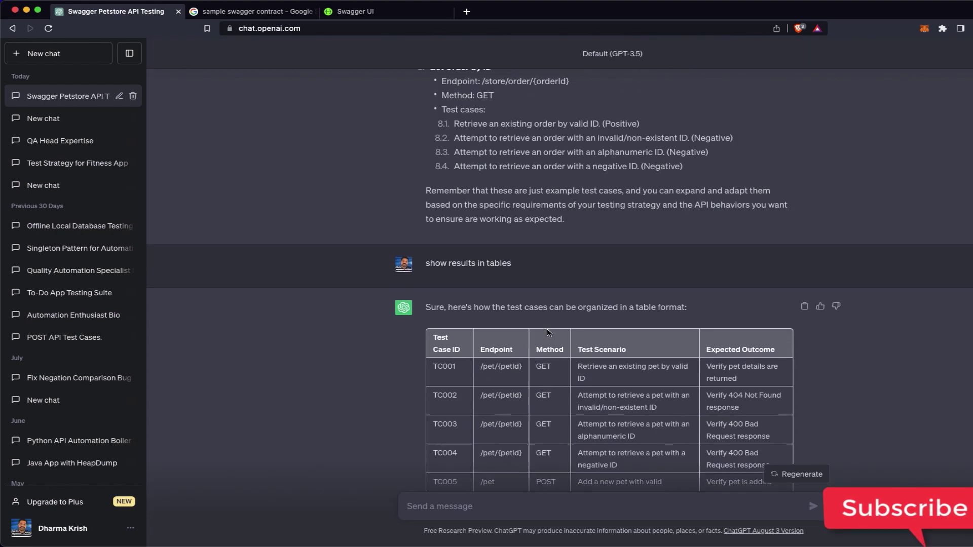
{"action": "scroll", "coordinate": [547, 333], "scroll_direction": "down", "scroll_amount": 7}
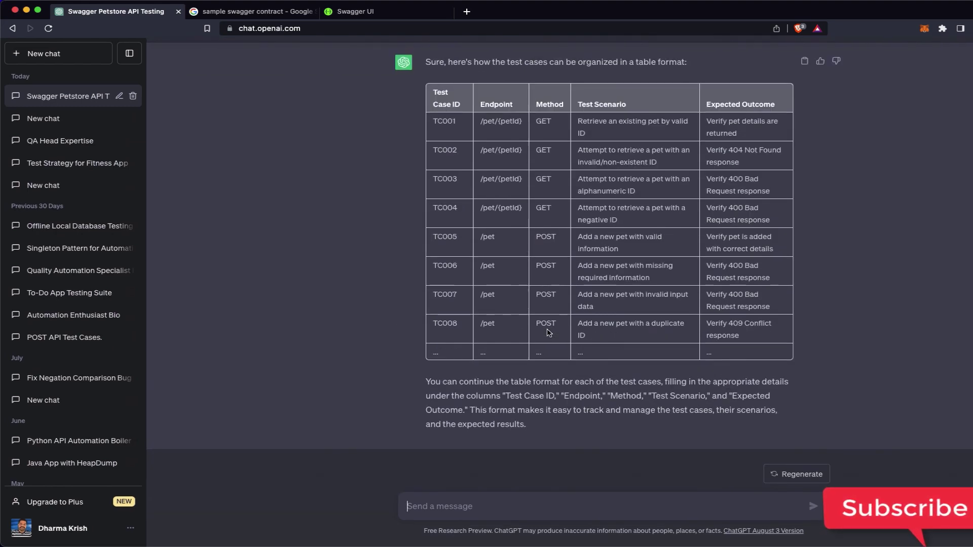
Step: Ask for 'create more coverage test cases in table' and review the table up to TC074
{"action": "type", "text": "create more coverage test cases in table"}
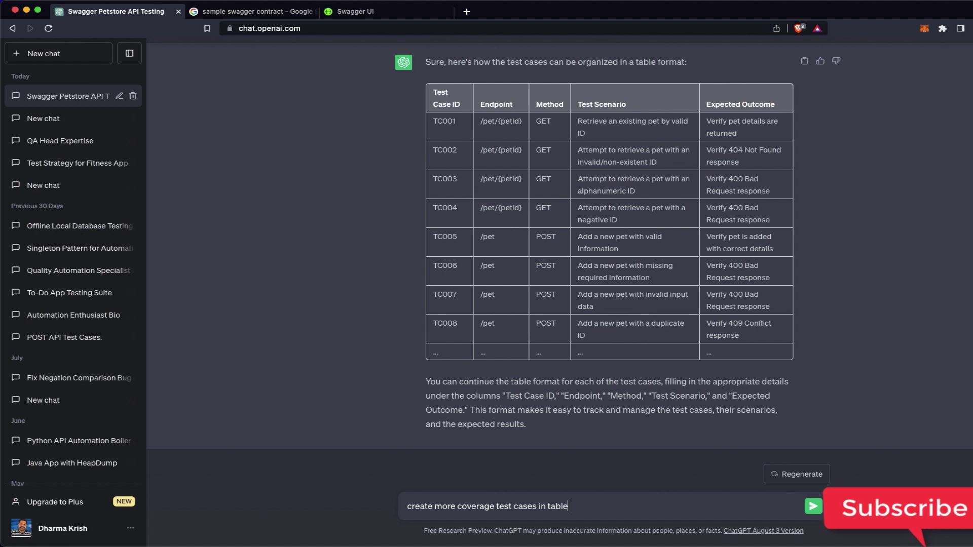
{"action": "key", "text": "Return"}
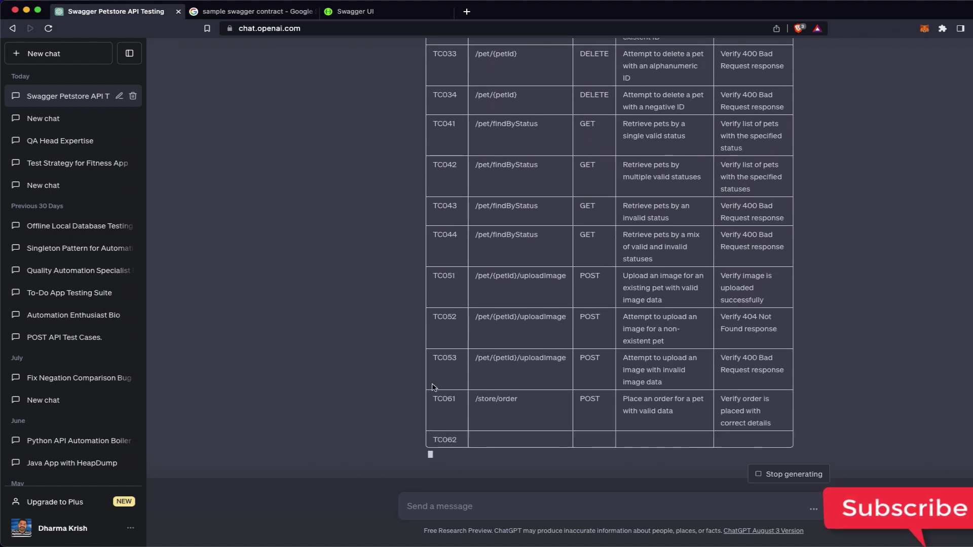
{"action": "scroll", "coordinate": [456, 344], "scroll_direction": "up", "scroll_amount": 6}
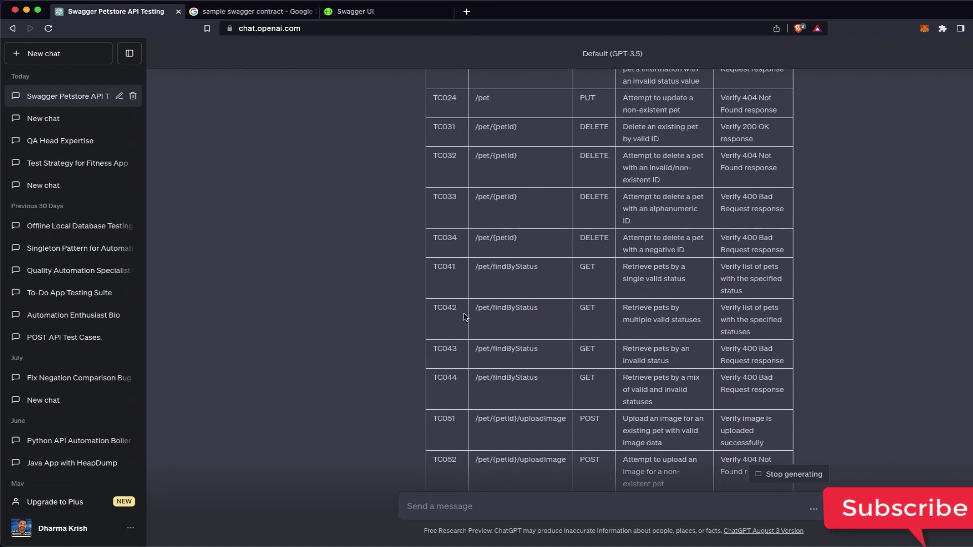
{"action": "scroll", "coordinate": [465, 316], "scroll_direction": "up", "scroll_amount": 2}
{"action": "scroll", "coordinate": [465, 317], "scroll_direction": "down", "scroll_amount": 10}
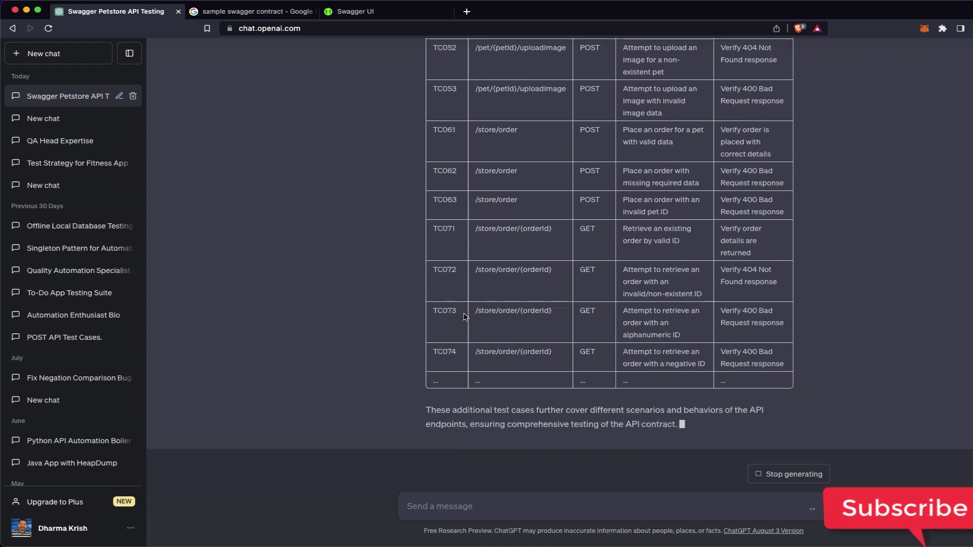
Step: Request 'write a edge cases and security cases in table' and review tables TC101–TC106 and TC201–TC208
{"action": "left_click", "coordinate": [499, 509]}
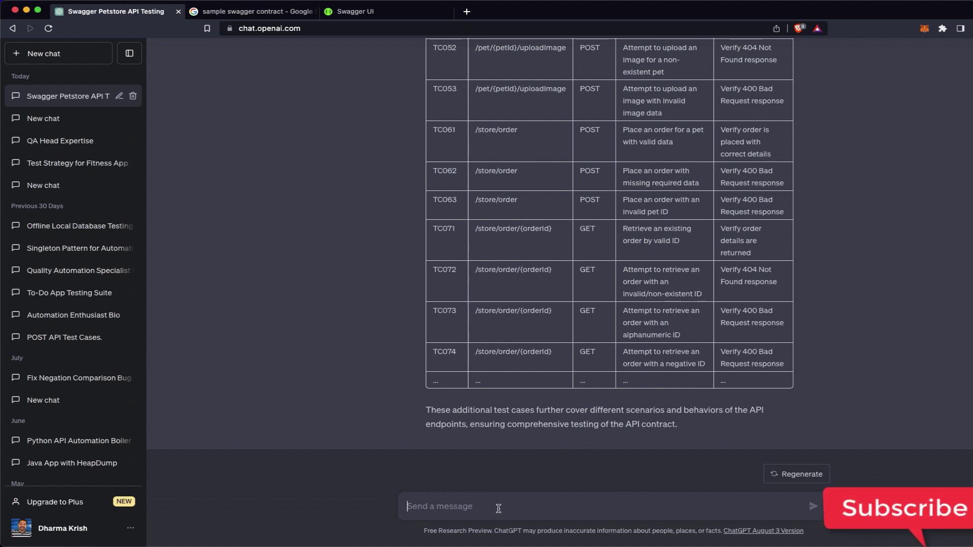
{"action": "type", "text": "write"}
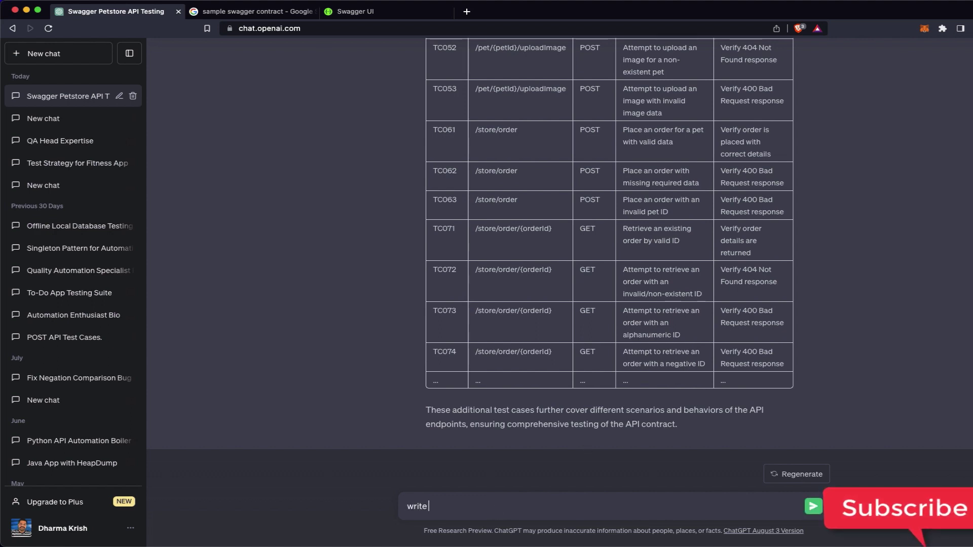
{"action": "type", "text": " a edge cases and security cases"}
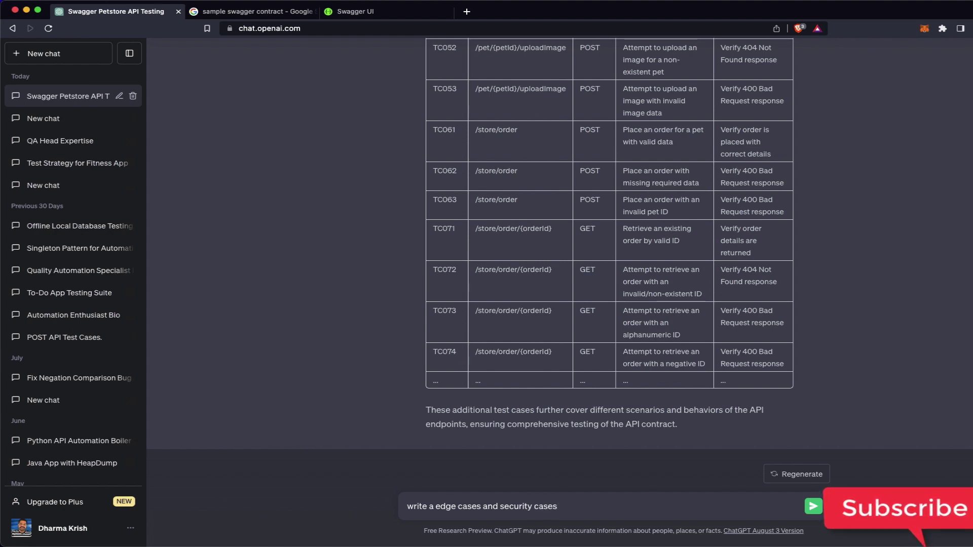
{"action": "type", "text": " in table"}
{"action": "key", "text": "Return"}
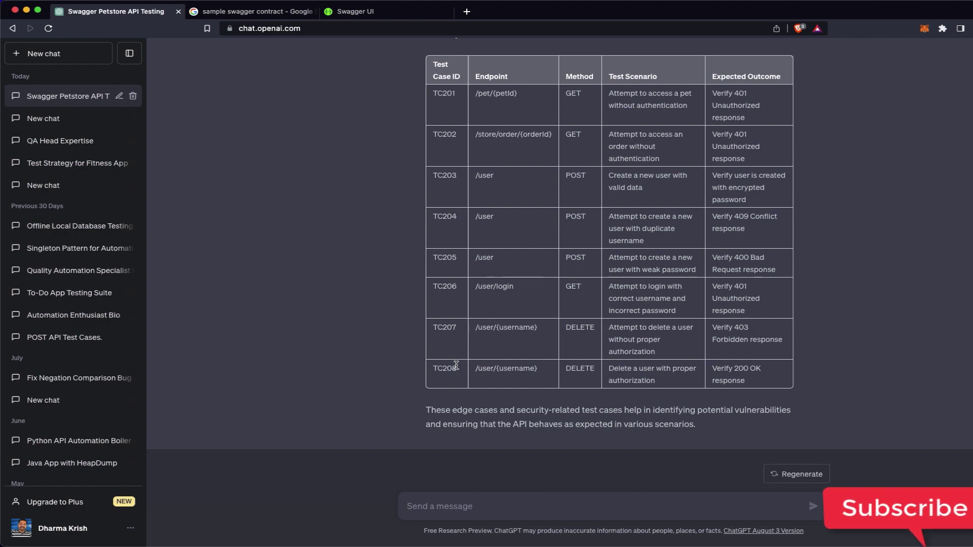
{"action": "scroll", "coordinate": [536, 214], "scroll_direction": "up", "scroll_amount": 20}
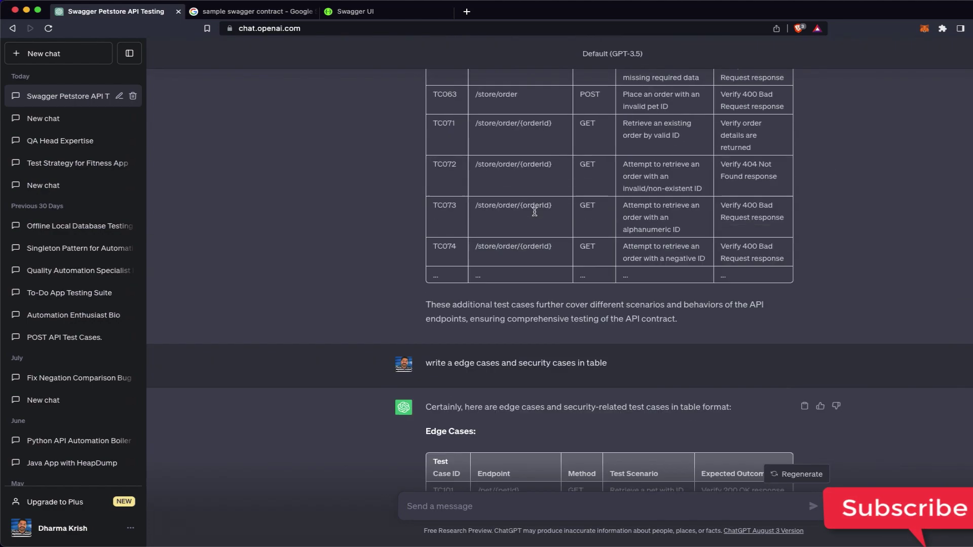
{"action": "scroll", "coordinate": [536, 214], "scroll_direction": "up", "scroll_amount": 20}
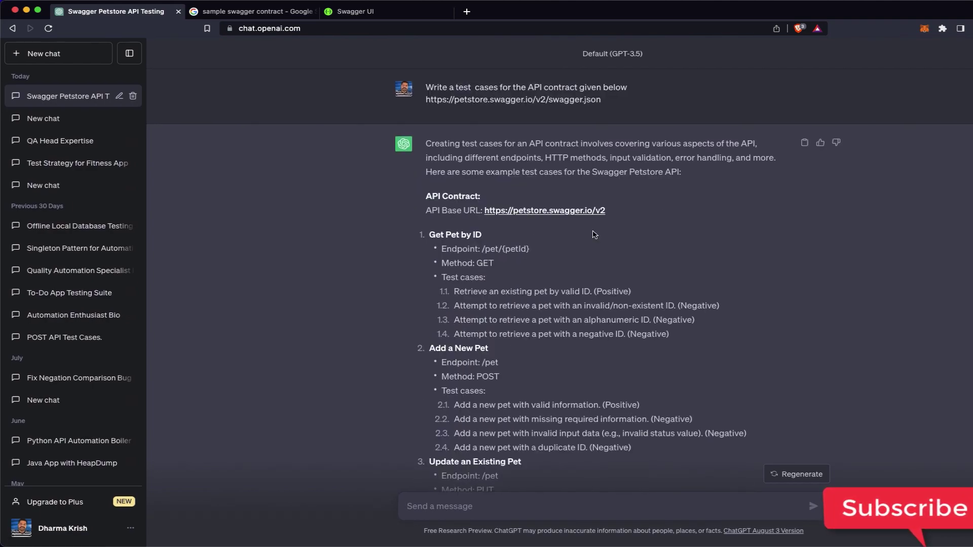
{"action": "scroll", "coordinate": [594, 235], "scroll_direction": "down", "scroll_amount": 20}
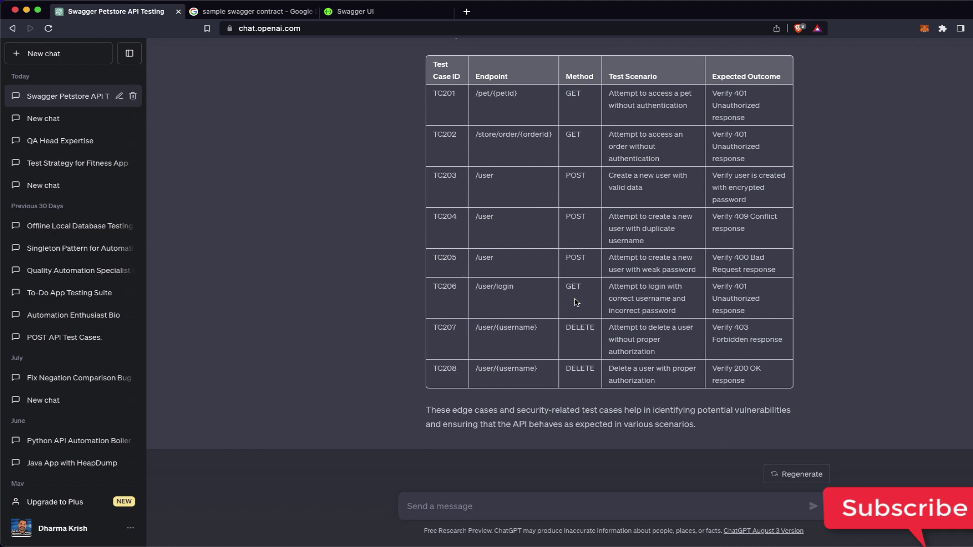
Step: Ask ChatGPT to 'provide test data also' and review the user JSON and sample-image.jpg data
{"action": "type", "text": "Tes"}
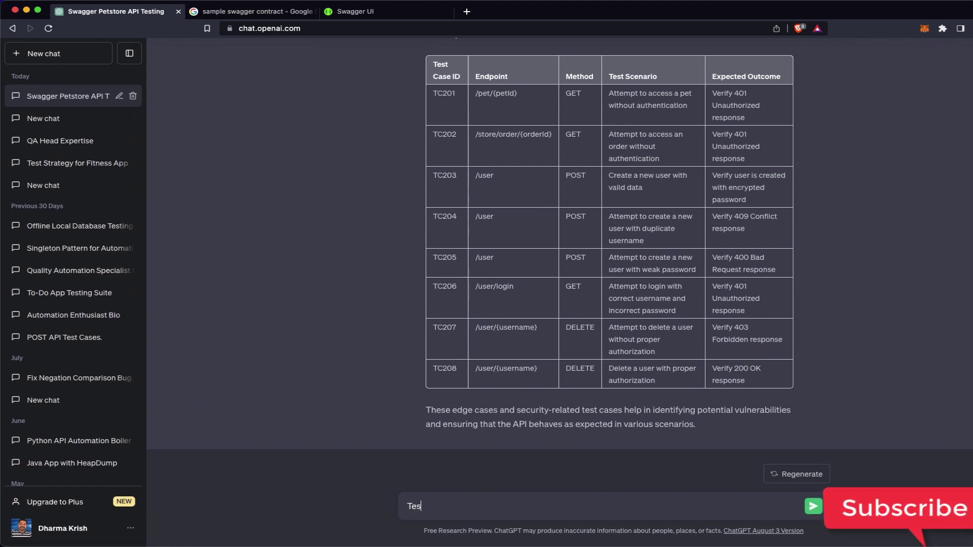
{"action": "type", "text": "t data"}
{"action": "key", "text": "super+a"}
{"action": "type", "text": "provid"}
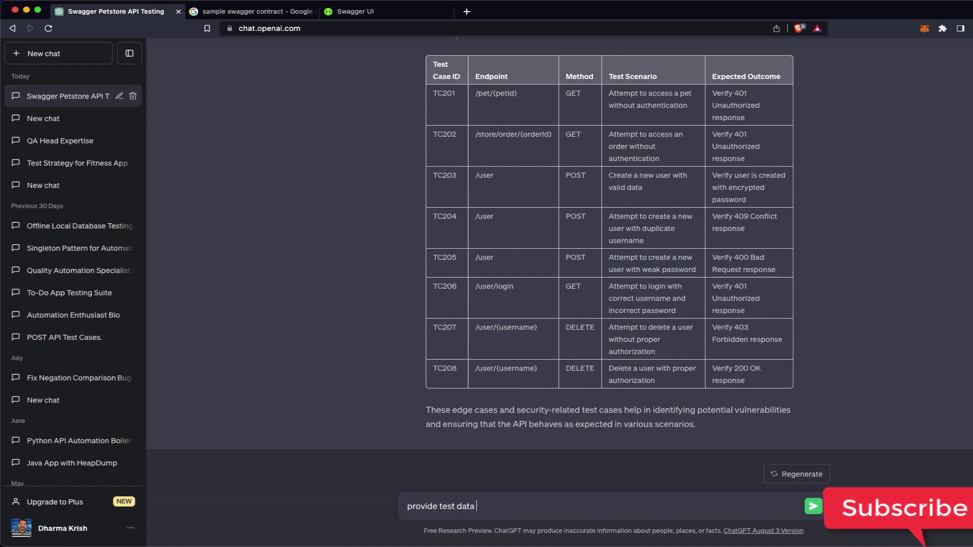
{"action": "key", "text": "Return"}
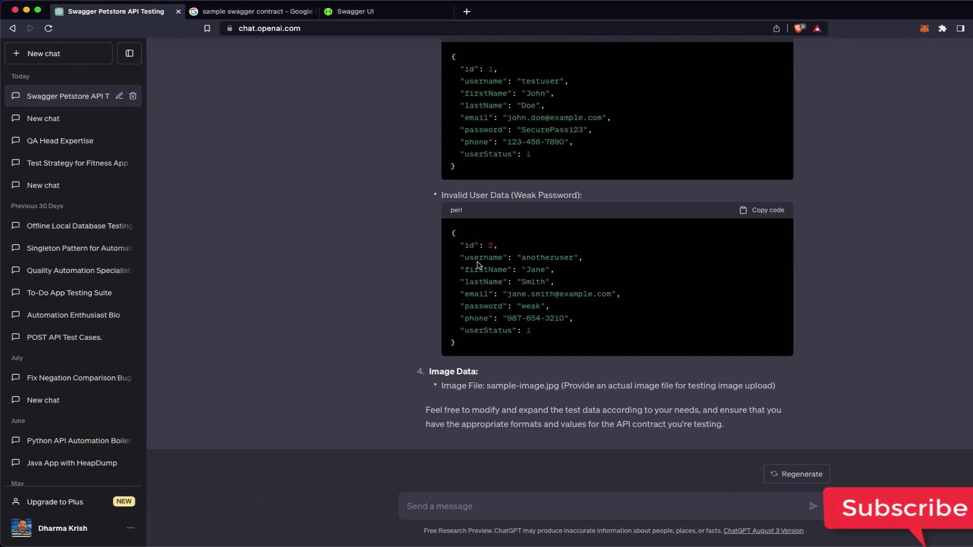
{"action": "scroll", "coordinate": [479, 264], "scroll_direction": "up", "scroll_amount": 15}
{"action": "scroll", "coordinate": [479, 264], "scroll_direction": "up", "scroll_amount": 15}
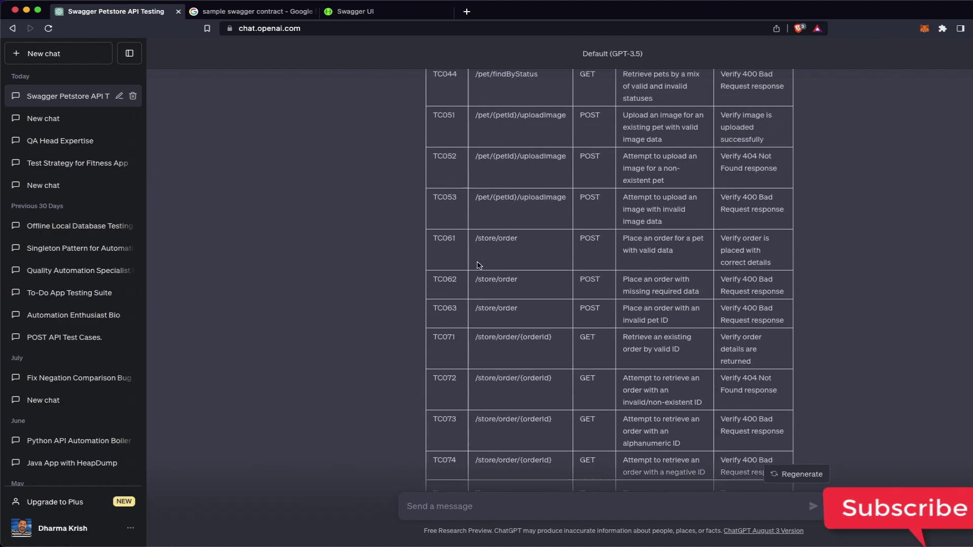
{"action": "scroll", "coordinate": [478, 262], "scroll_direction": "down", "scroll_amount": 8}
{"action": "scroll", "coordinate": [478, 263], "scroll_direction": "down", "scroll_amount": 20}
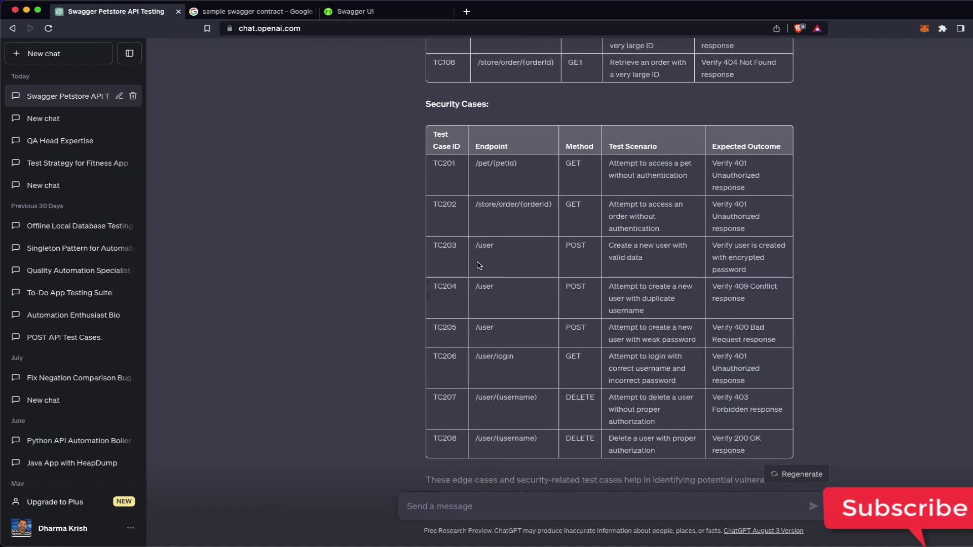